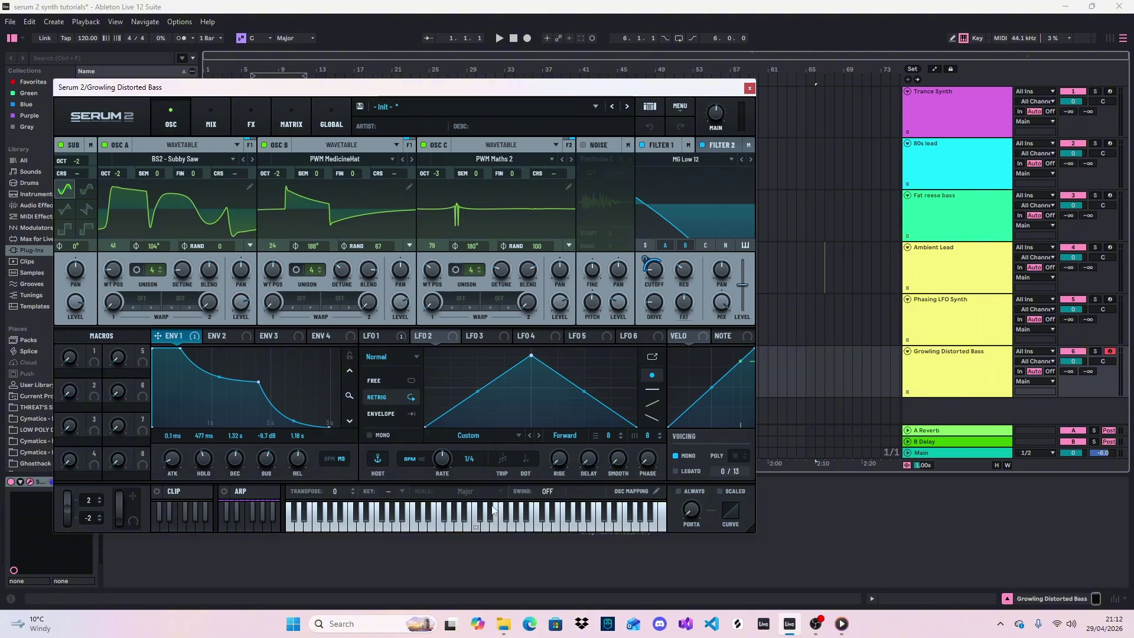
# Step: Audition the growling bass patch by playing several notes on the on-screen keyboard, and view its effects chain
pyautogui.click(476, 527)
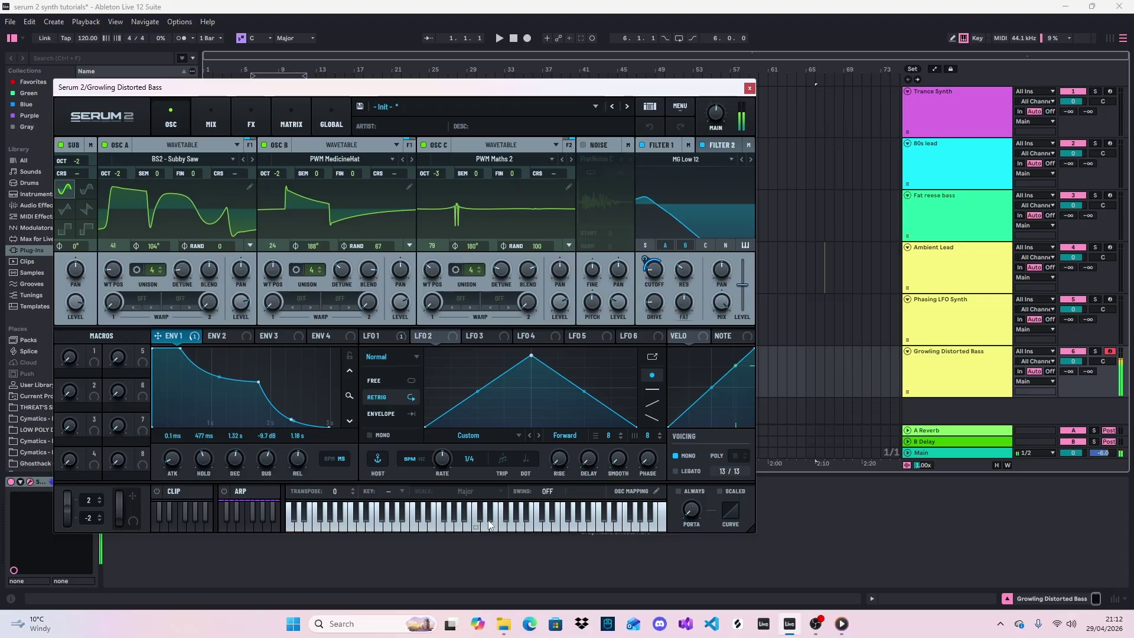
pyautogui.click(478, 523)
pyautogui.click(496, 530)
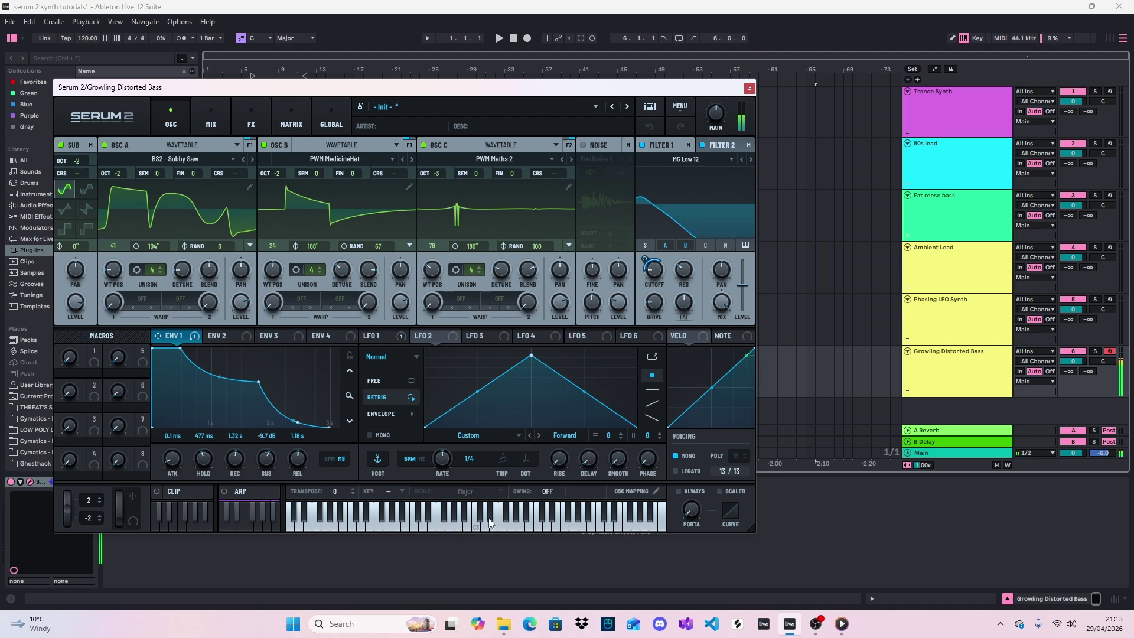
pyautogui.click(490, 527)
pyautogui.click(485, 525)
pyautogui.click(494, 523)
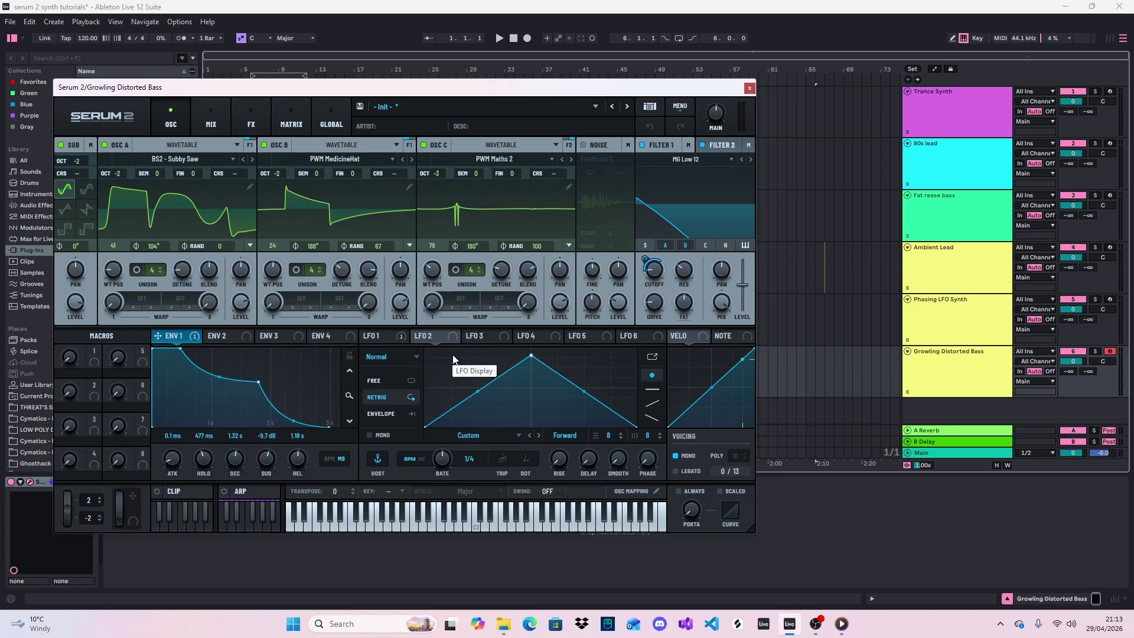
pyautogui.click(258, 118)
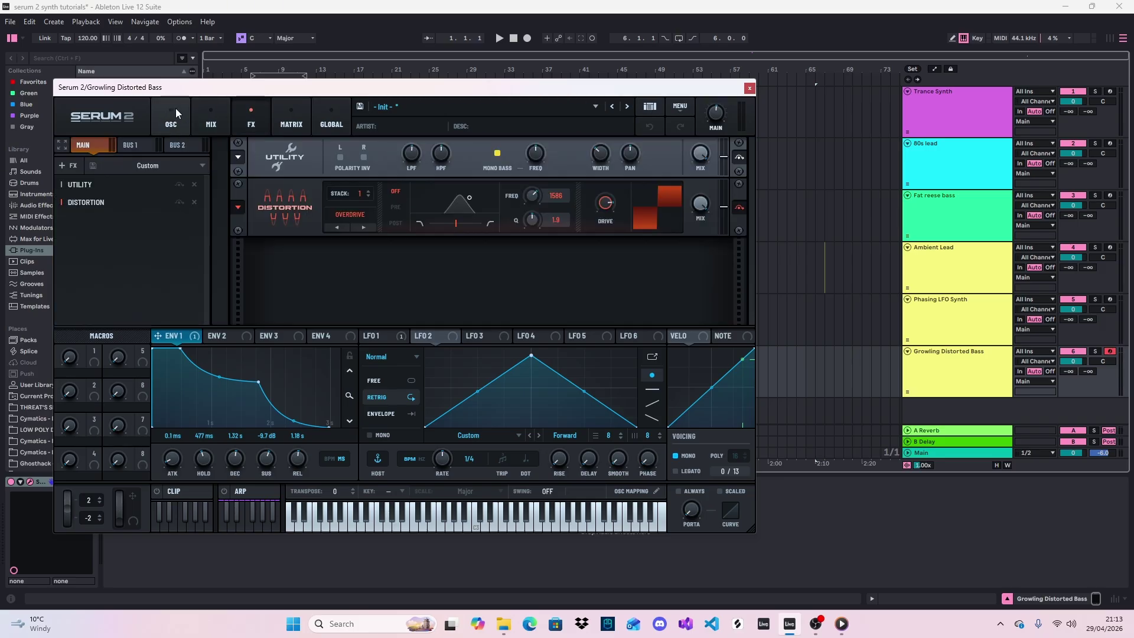
pyautogui.click(185, 121)
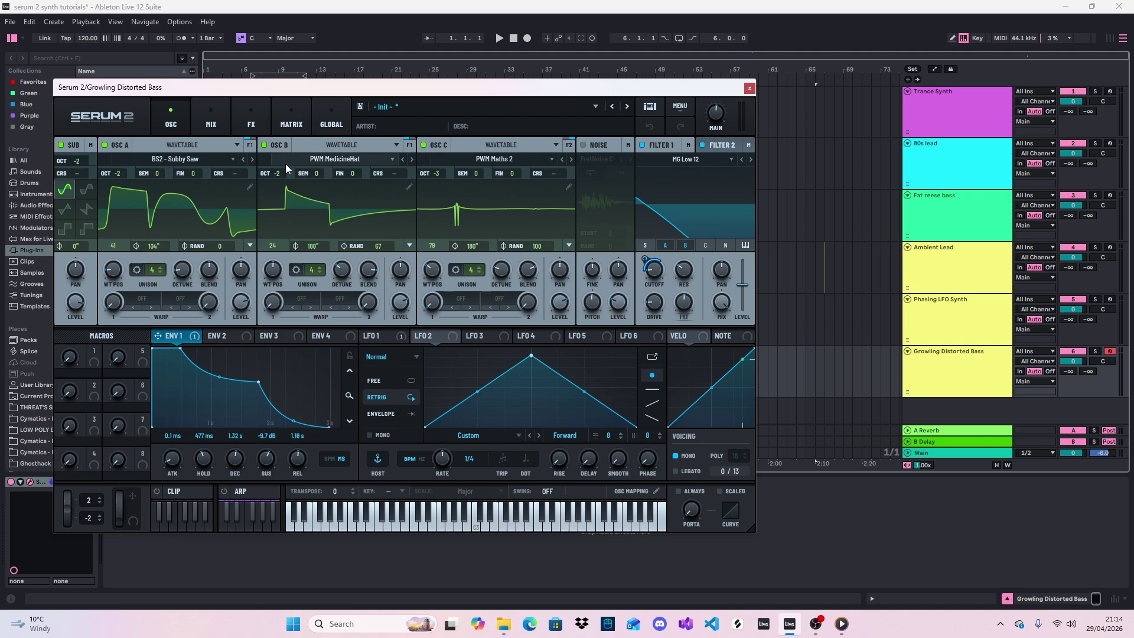
# Step: Compare the bass with oscillator C switched off and on by playing a note in each state
pyautogui.click(423, 146)
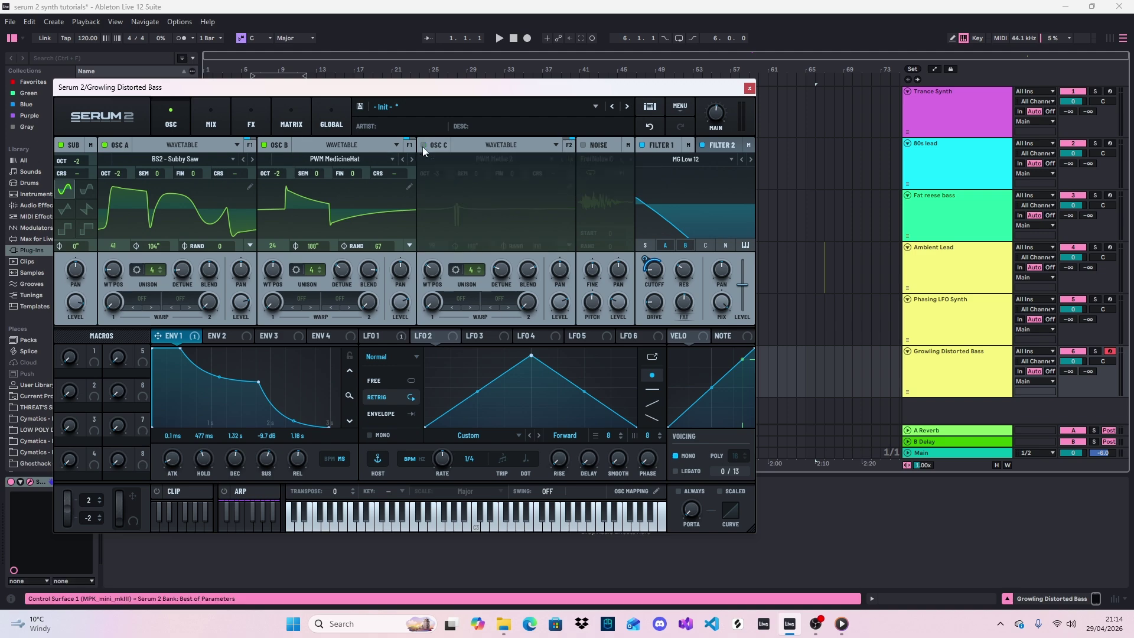
pyautogui.click(477, 526)
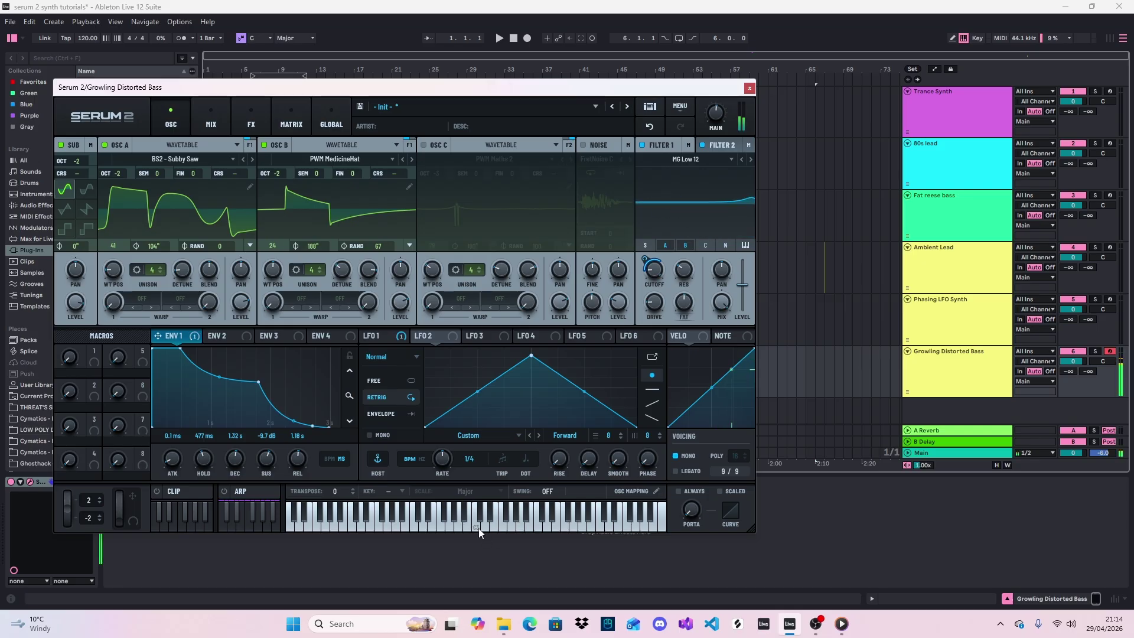
pyautogui.click(477, 527)
pyautogui.click(424, 145)
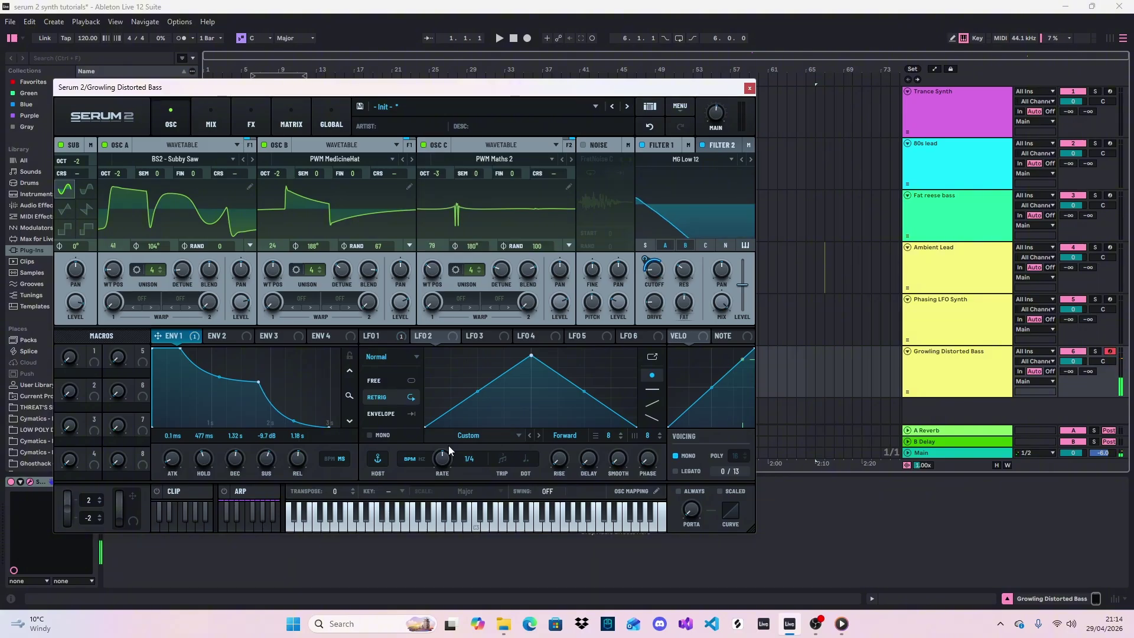
pyautogui.click(486, 527)
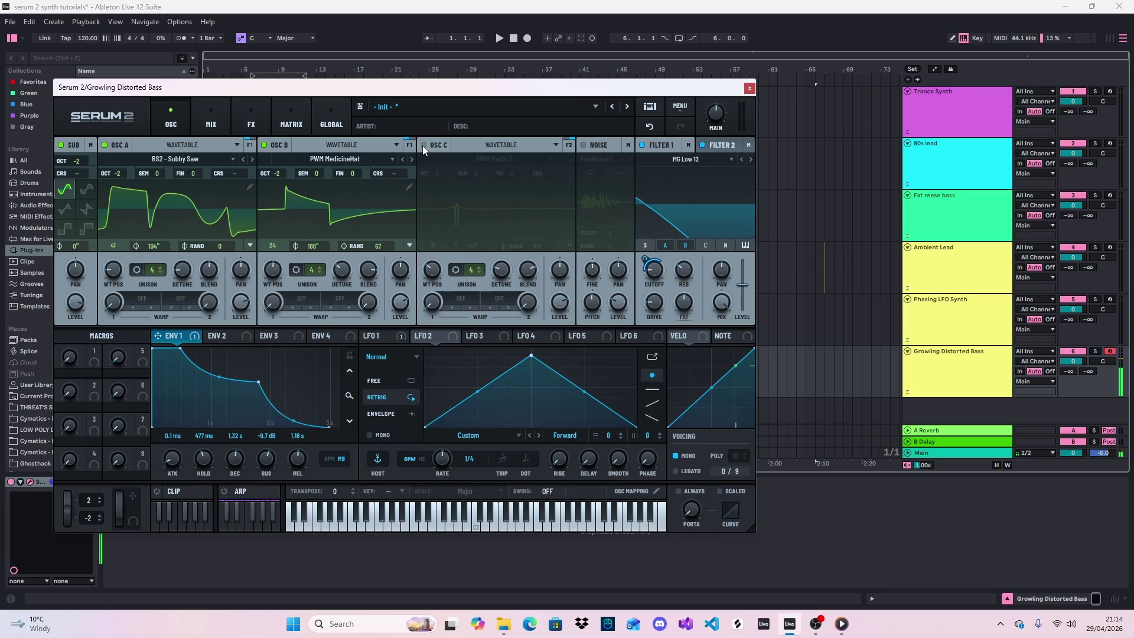
# Step: Audition the bass with oscillator B switched off, and switch the oscillator back on
pyautogui.click(264, 145)
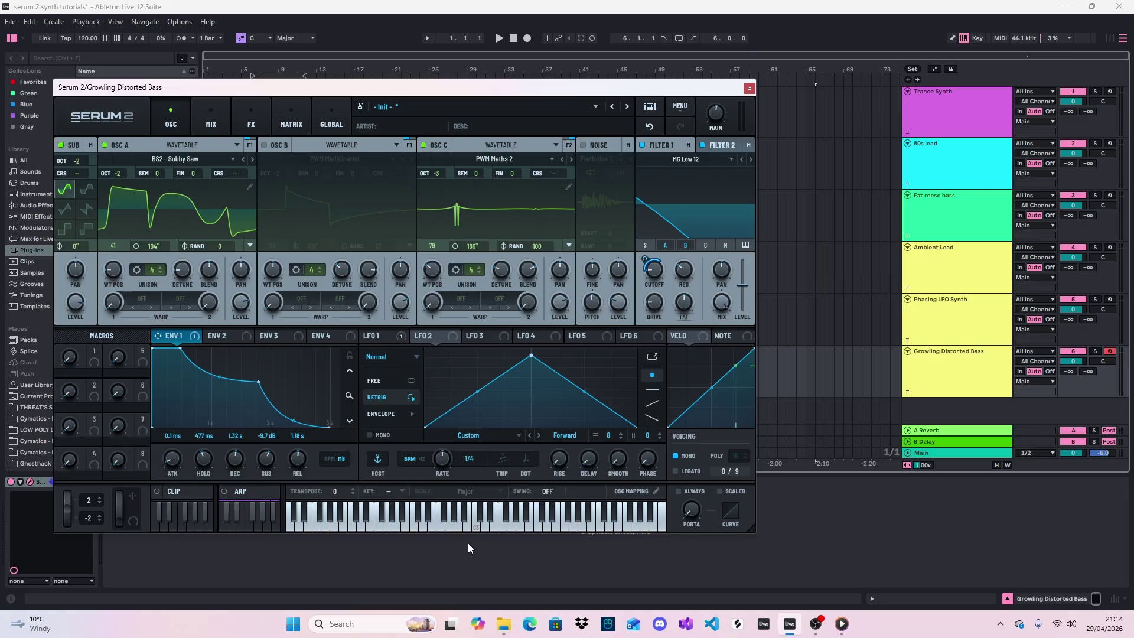
pyautogui.click(477, 531)
pyautogui.click(264, 145)
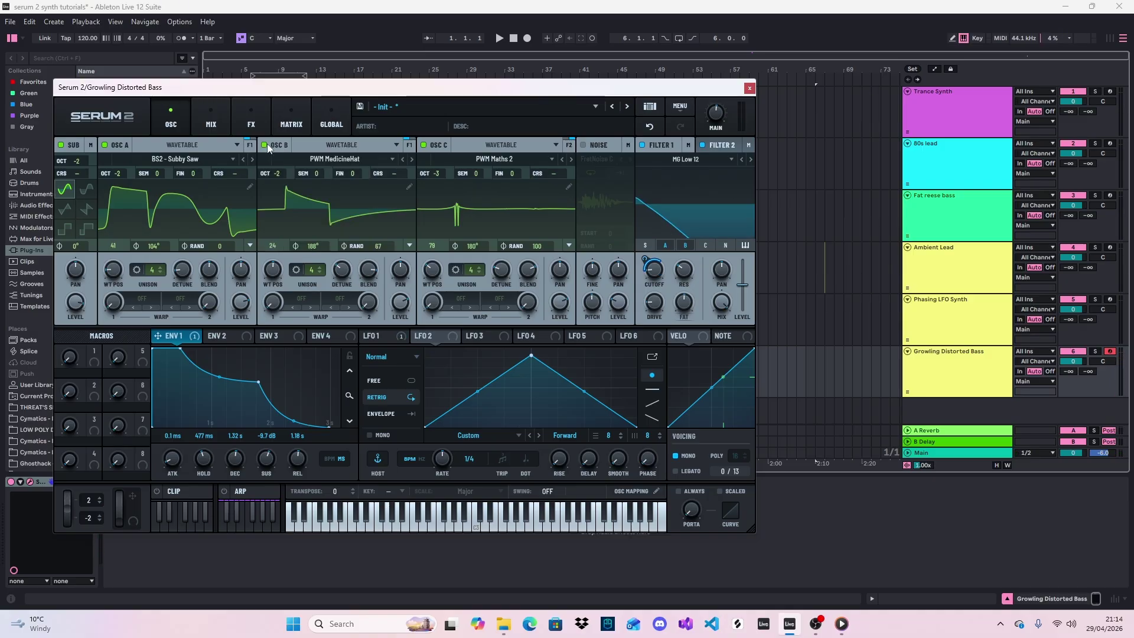
# Step: Audition the bass with oscillator A switched off, and switch the oscillator back on
pyautogui.click(104, 145)
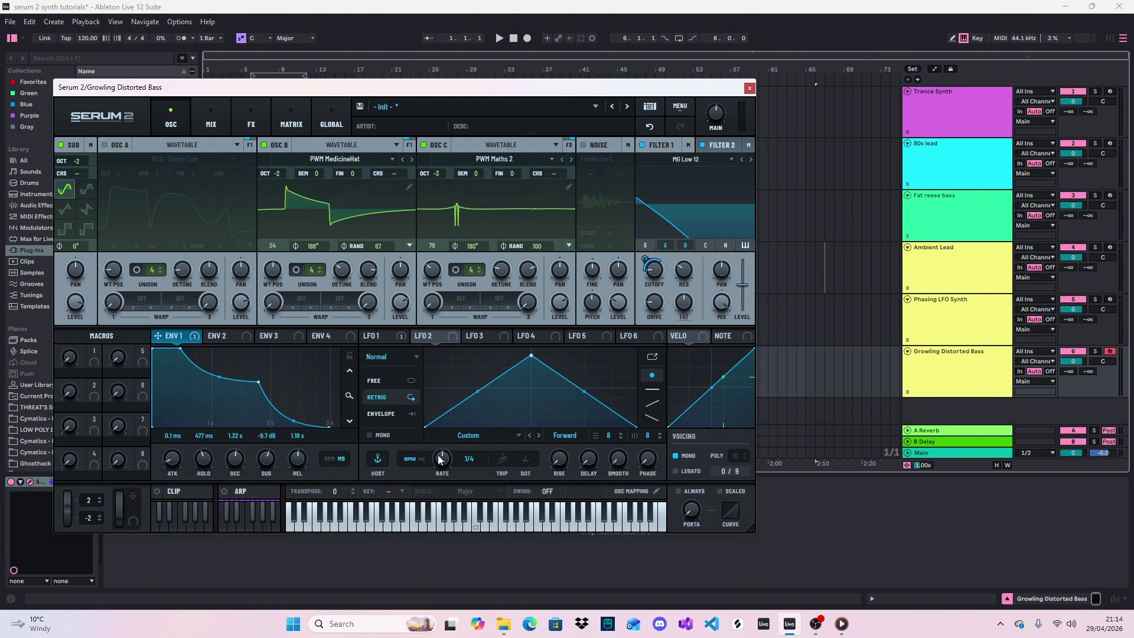
pyautogui.moveTo(475, 516)
pyautogui.mouseDown()
pyautogui.moveTo(488, 510)
pyautogui.moveTo(444, 531)
pyautogui.moveTo(492, 517)
pyautogui.moveTo(477, 527)
pyautogui.mouseUp()
pyautogui.click(105, 146)
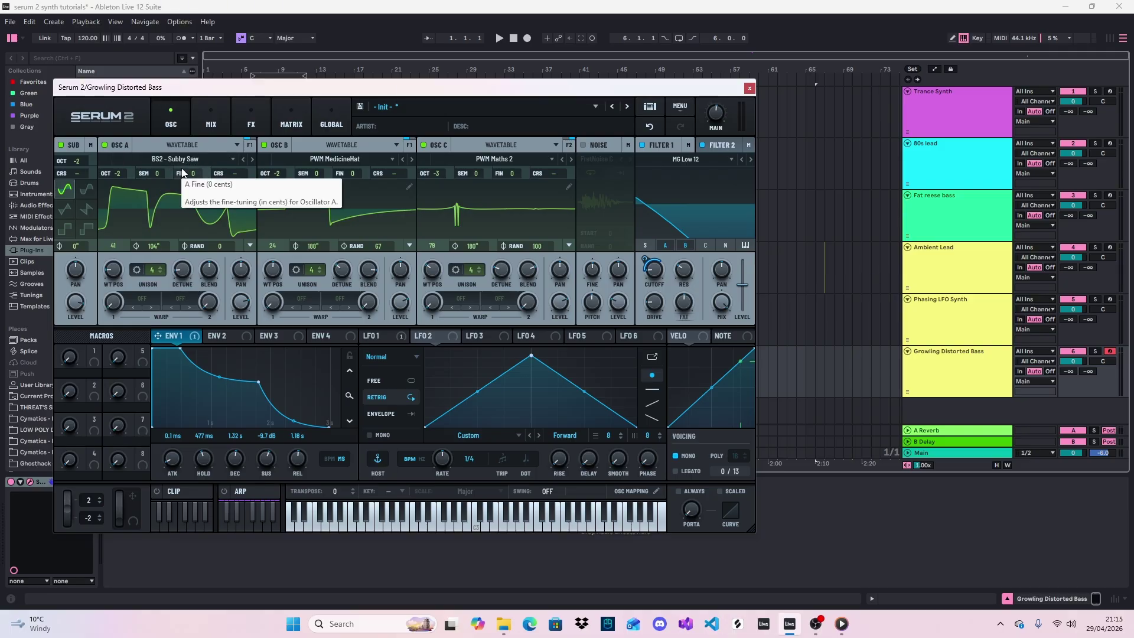
# Step: Check oscillator A's wavetable in the Analog category and its unison blend, pan and level settings
pyautogui.click(232, 159)
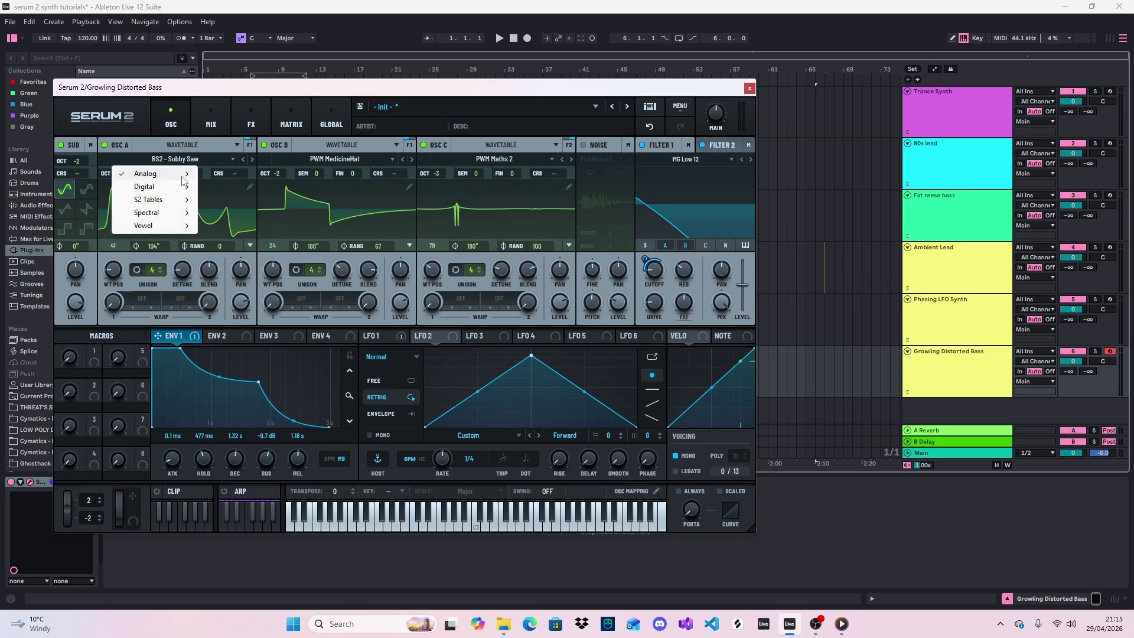
pyautogui.moveTo(168, 177)
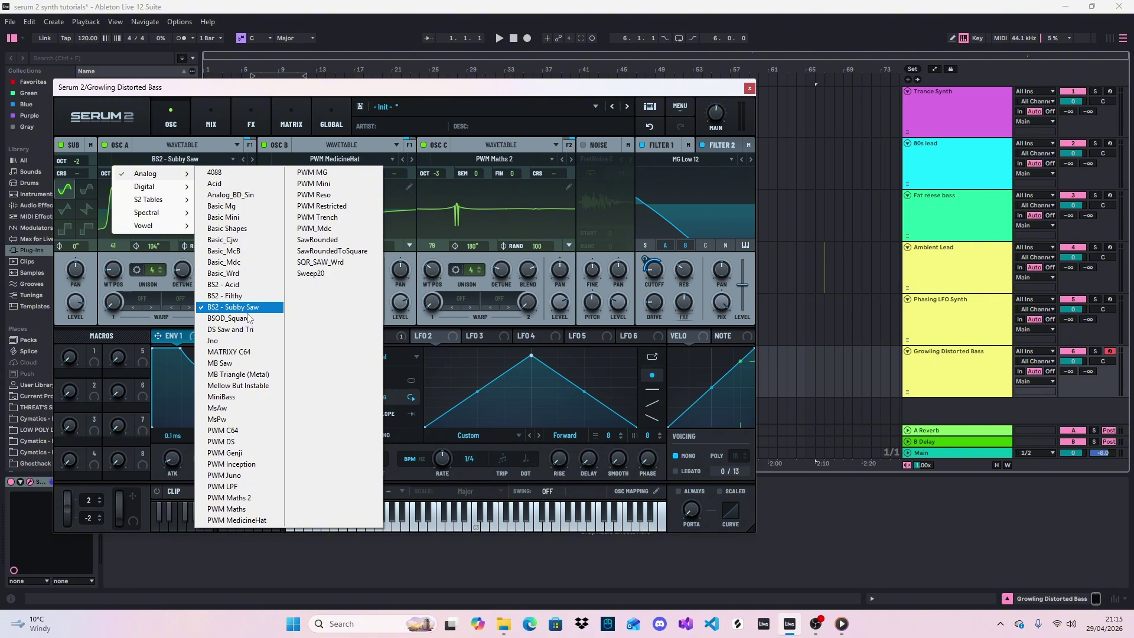
pyautogui.click(211, 158)
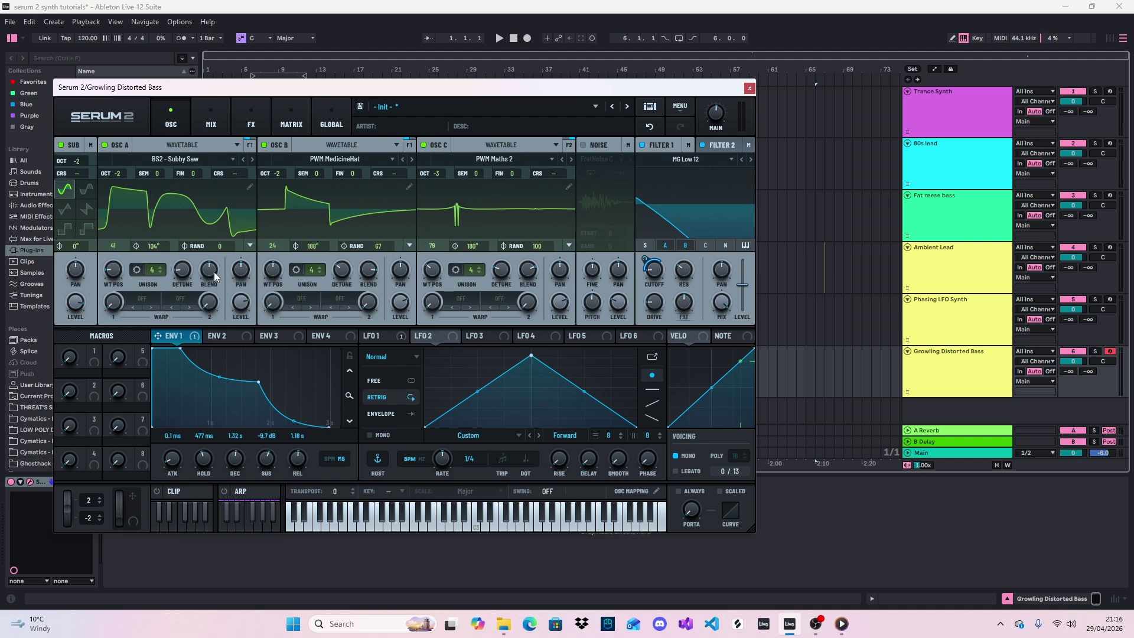
pyautogui.moveTo(207, 272)
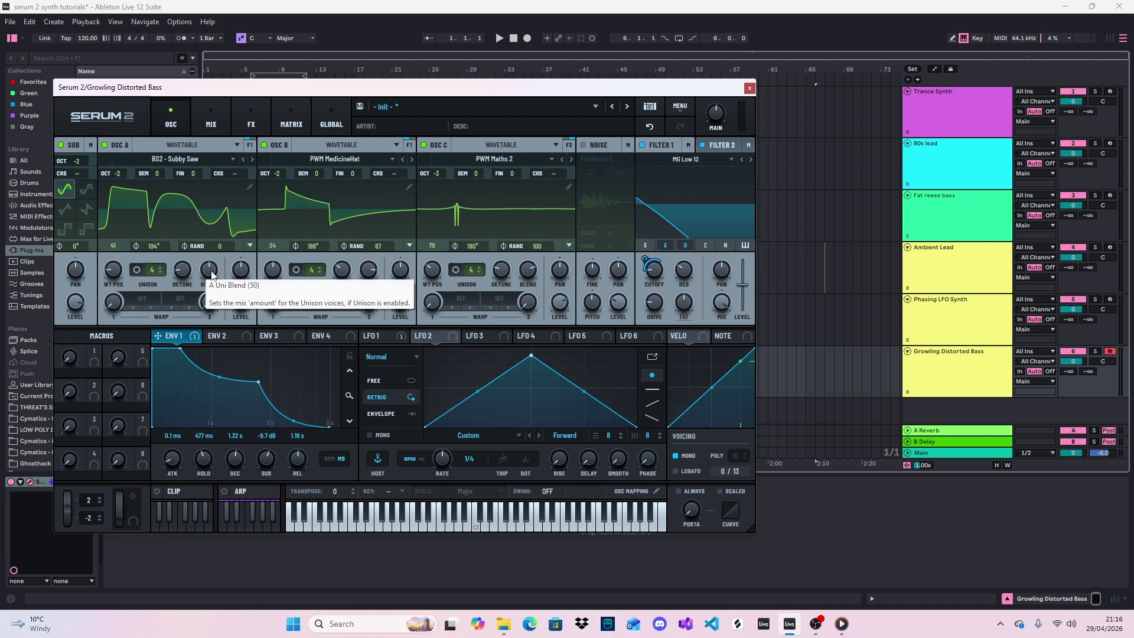
pyautogui.moveTo(245, 274)
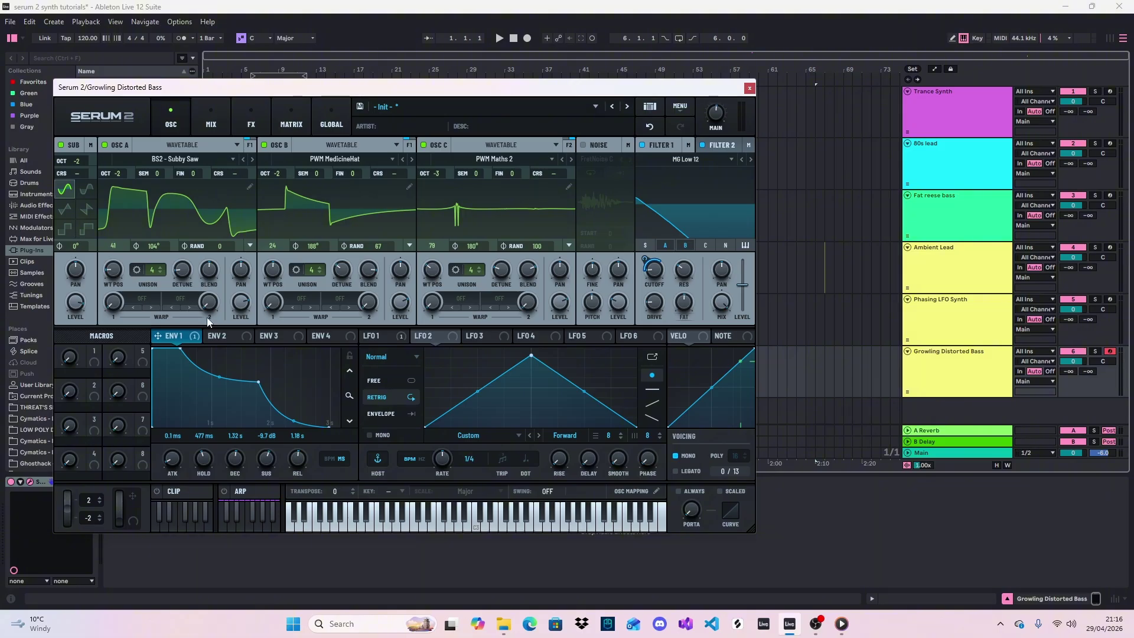
pyautogui.moveTo(242, 307)
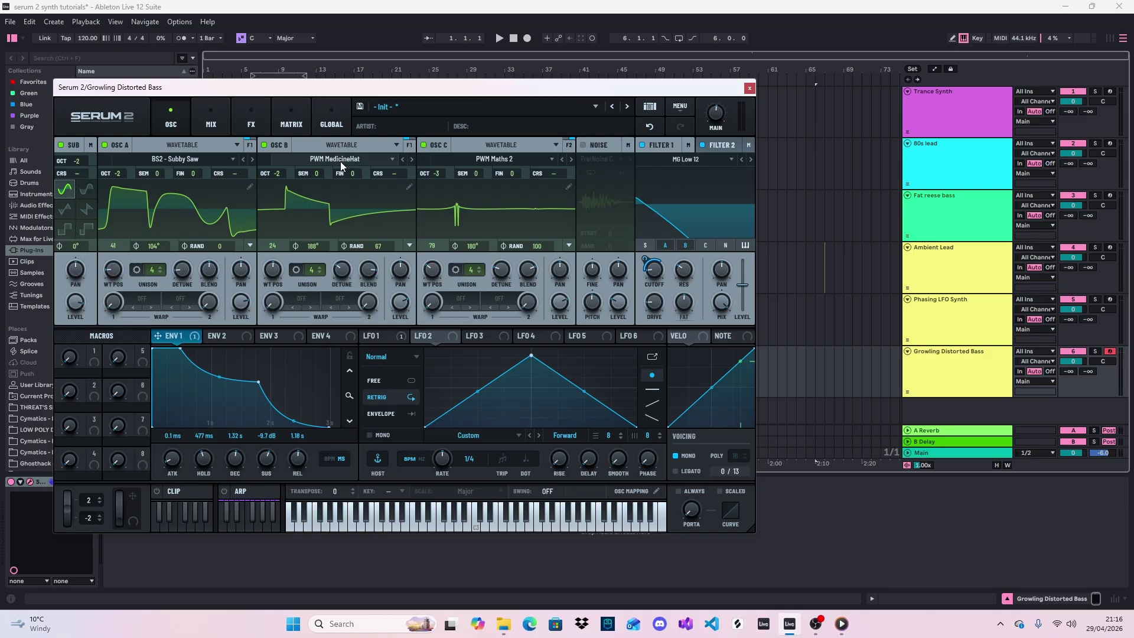
# Step: Check the wavetable choices for oscillators B and C, locating oscillator B's table within the Analog category
pyautogui.click(393, 160)
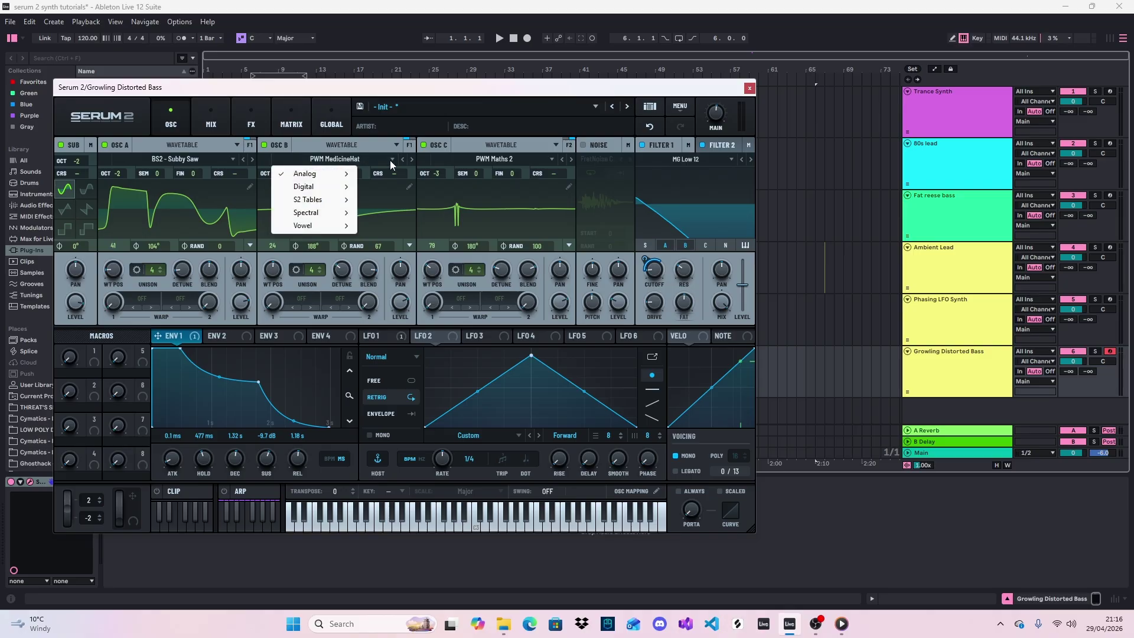
pyautogui.moveTo(328, 176)
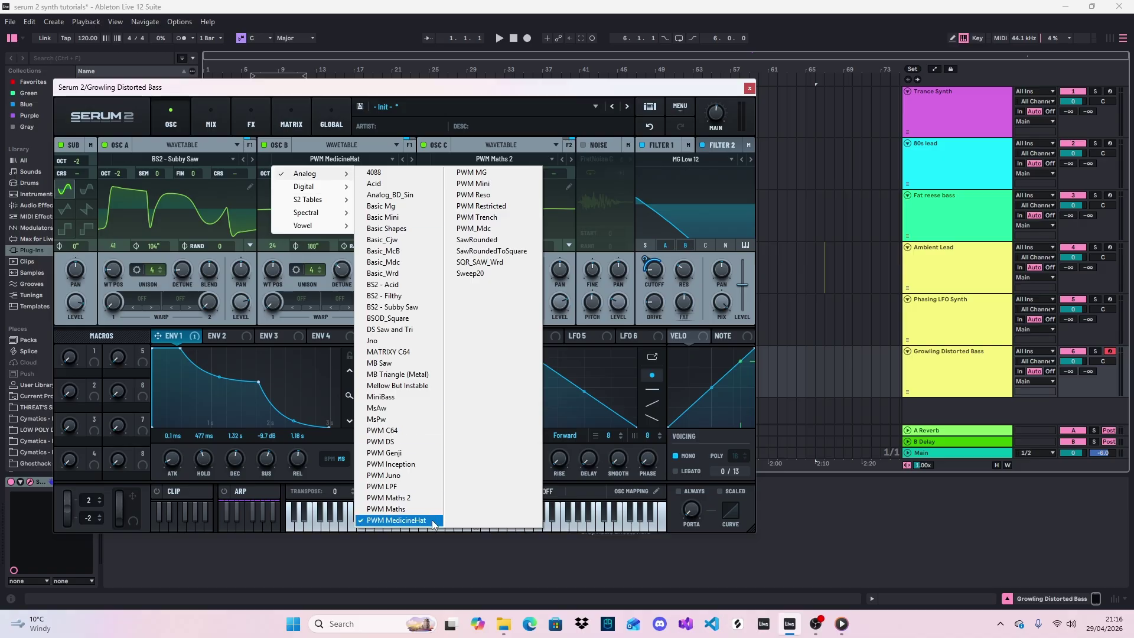
pyautogui.click(374, 155)
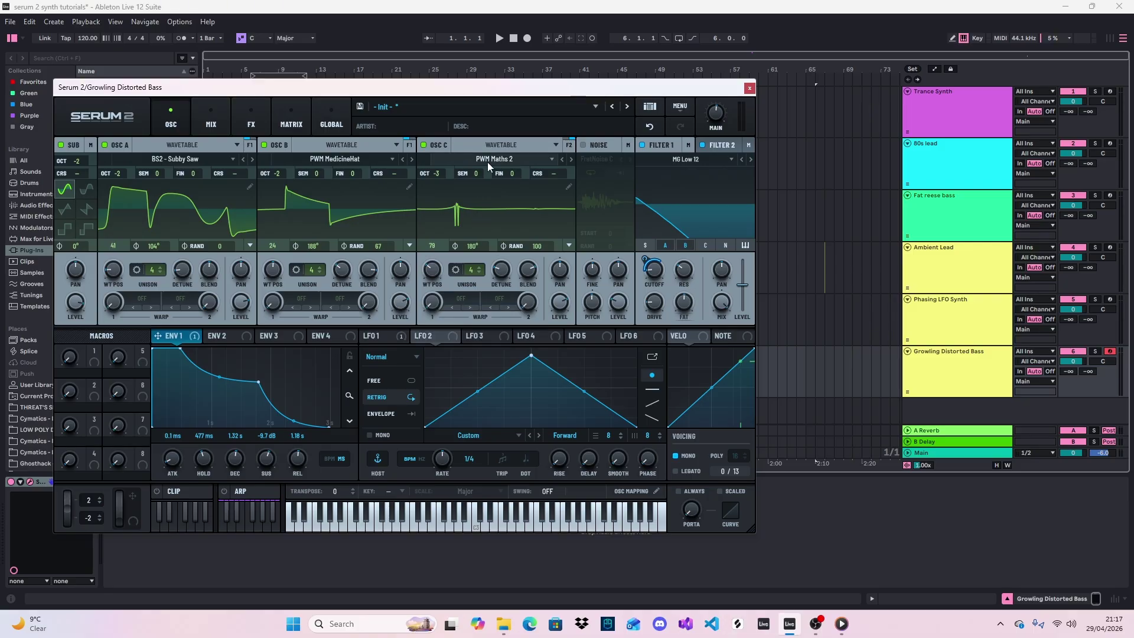
pyautogui.click(551, 159)
pyautogui.moveTo(479, 177)
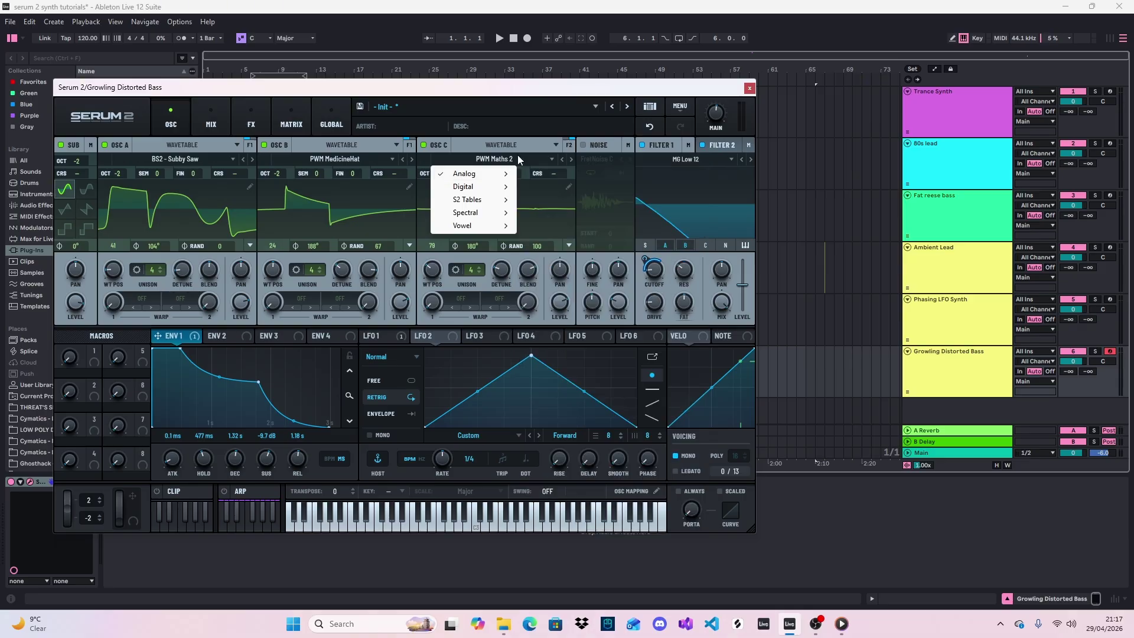
pyautogui.click(526, 157)
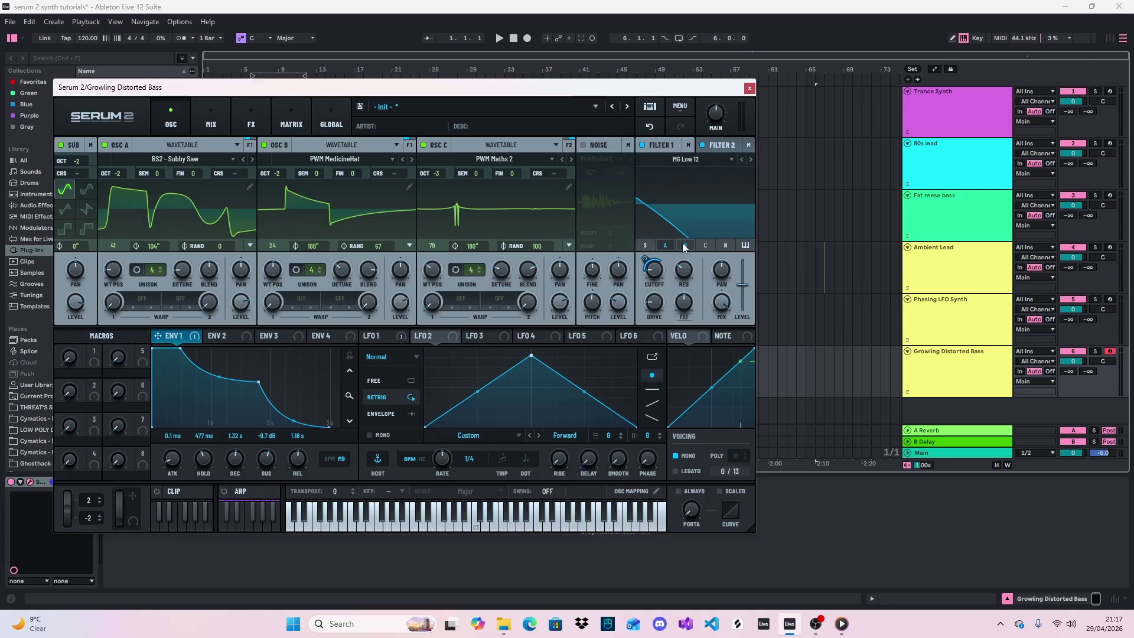
# Step: Compare which oscillators feed Filters 1 and 2, and demonstrate assigning Envelope 1 to Filter 1's cutoff
pyautogui.click(716, 144)
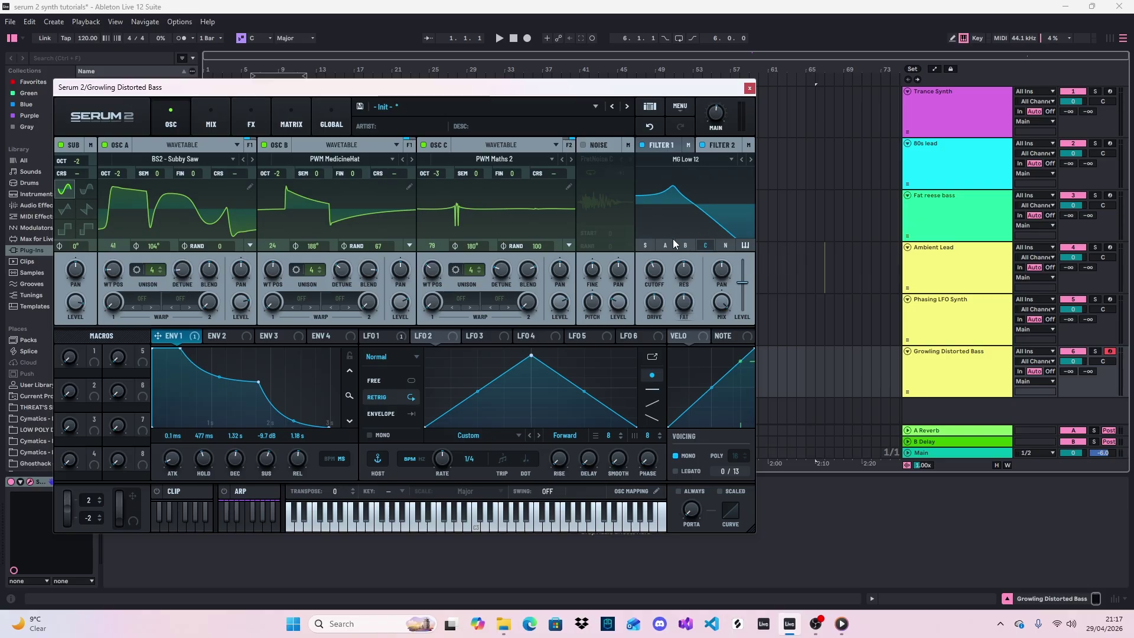
pyautogui.click(661, 146)
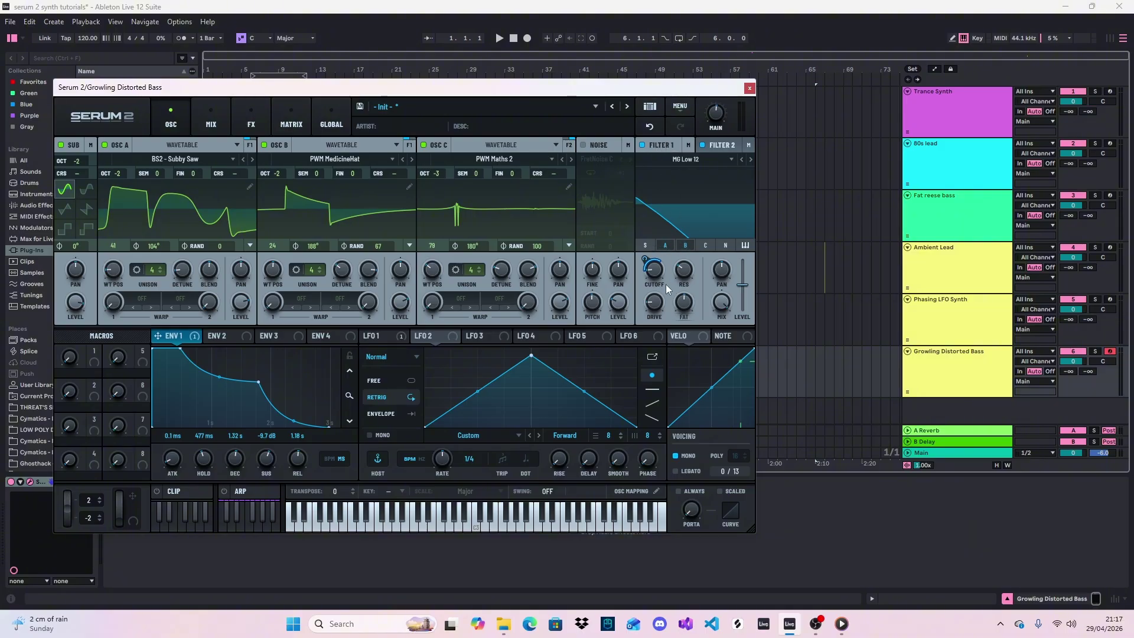
pyautogui.moveTo(656, 276)
pyautogui.moveTo(171, 337); pyautogui.dragTo(654, 271)
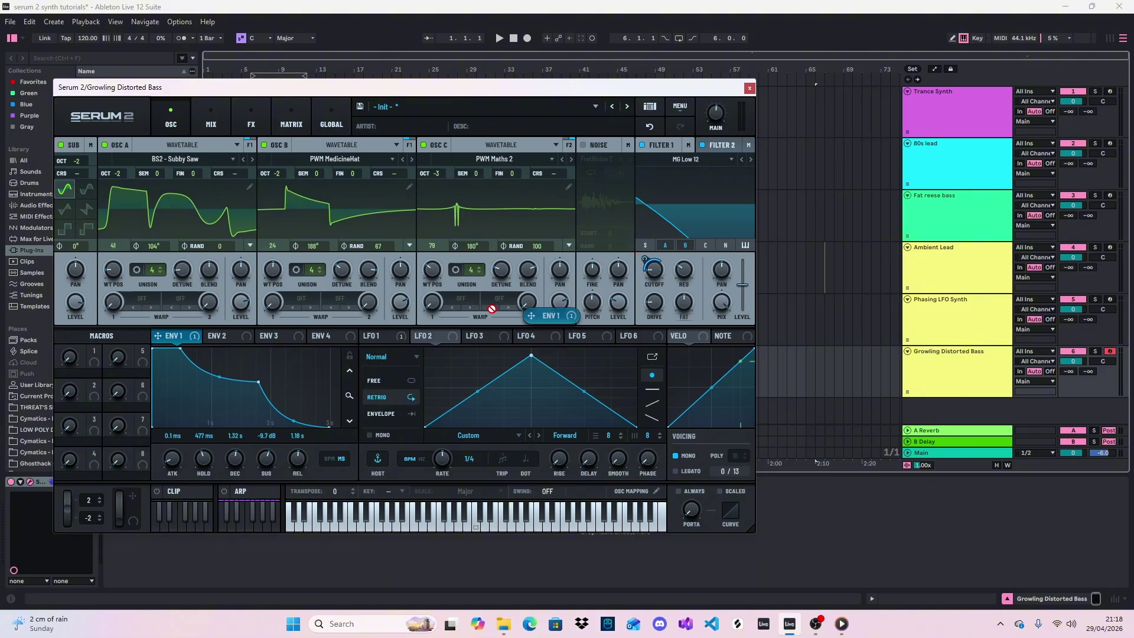
# Step: Show the LFO 1 shape and examine Filter 1's cutoff, fat, mix and stereo settings
pyautogui.click(371, 336)
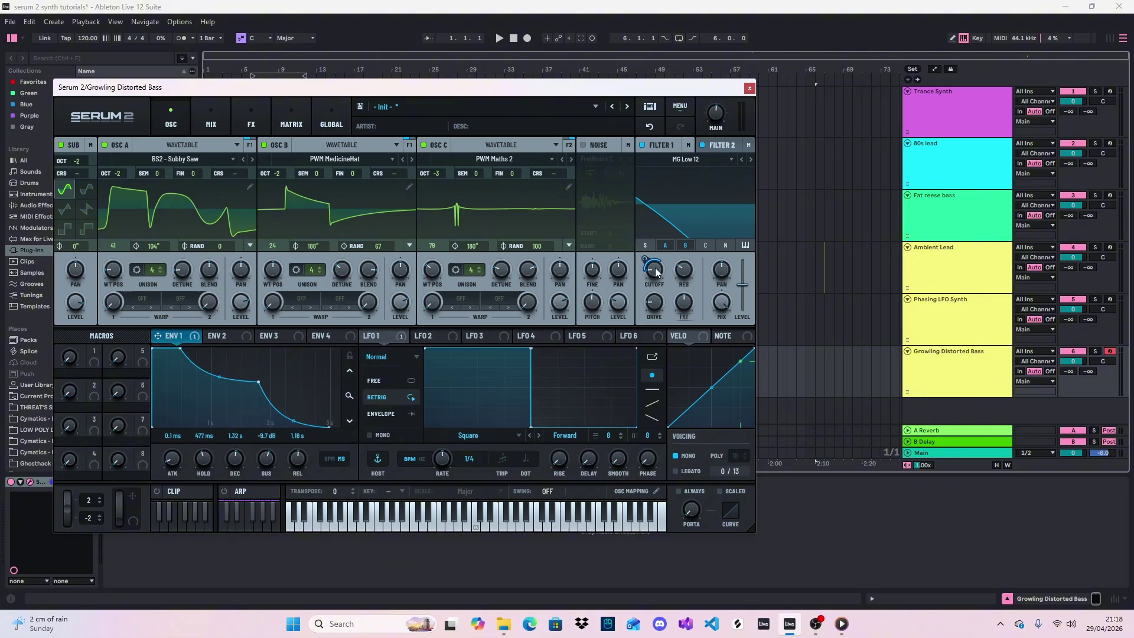
pyautogui.moveTo(656, 272)
pyautogui.moveTo(687, 303)
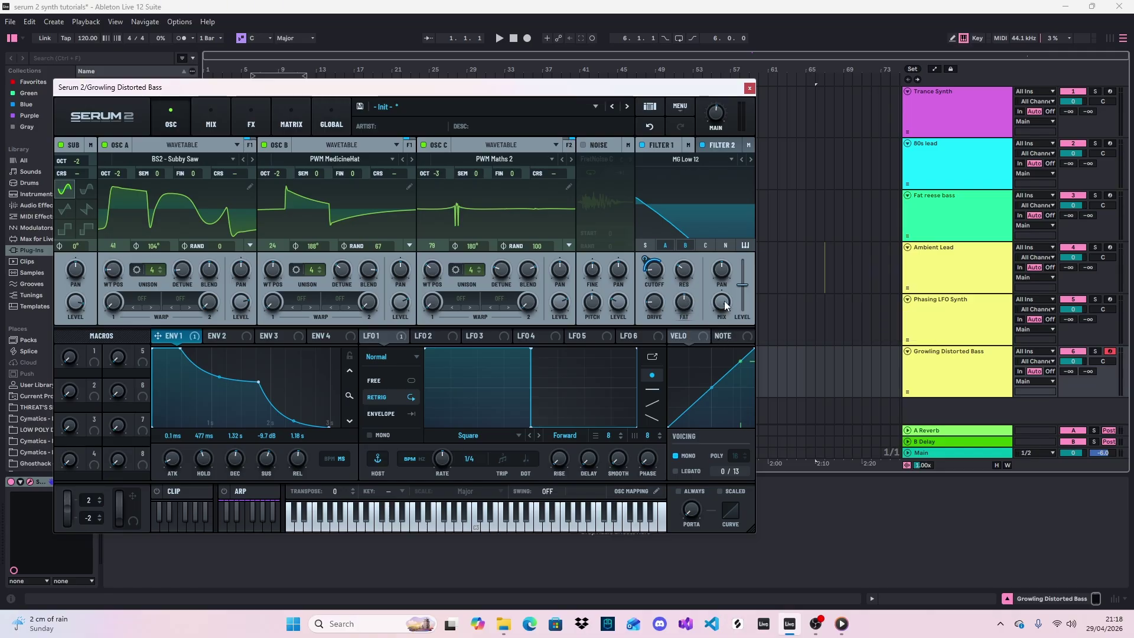
pyautogui.moveTo(726, 305)
pyautogui.moveTo(725, 272)
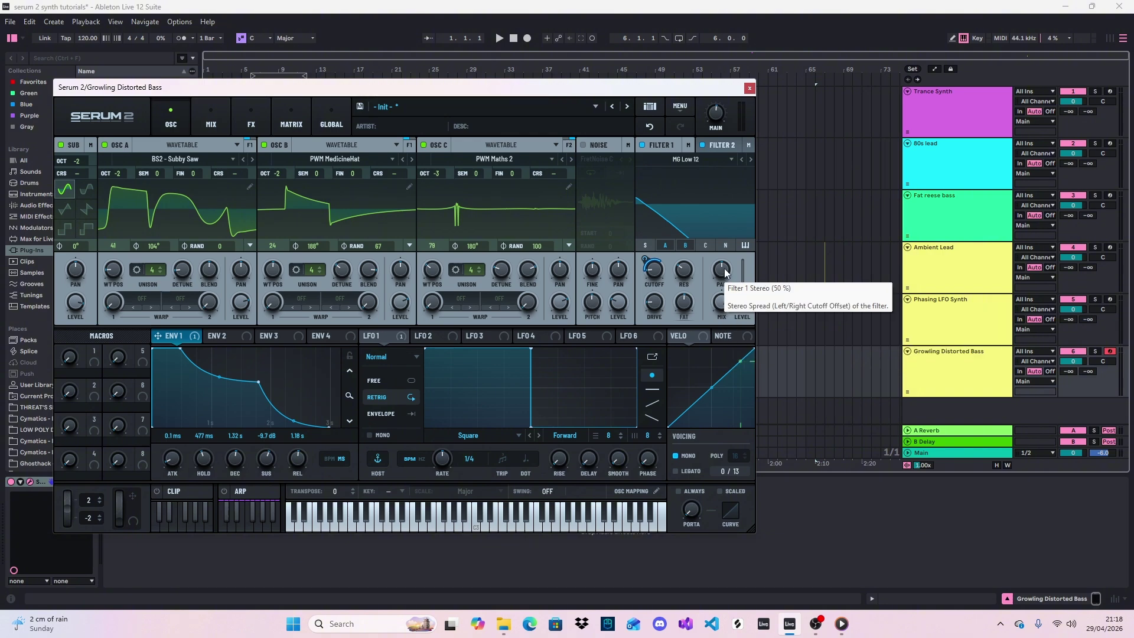
# Step: Switch between LFO 1 and Envelope 1 to inspect how each modulates Filter 1's cutoff
pyautogui.click(380, 335)
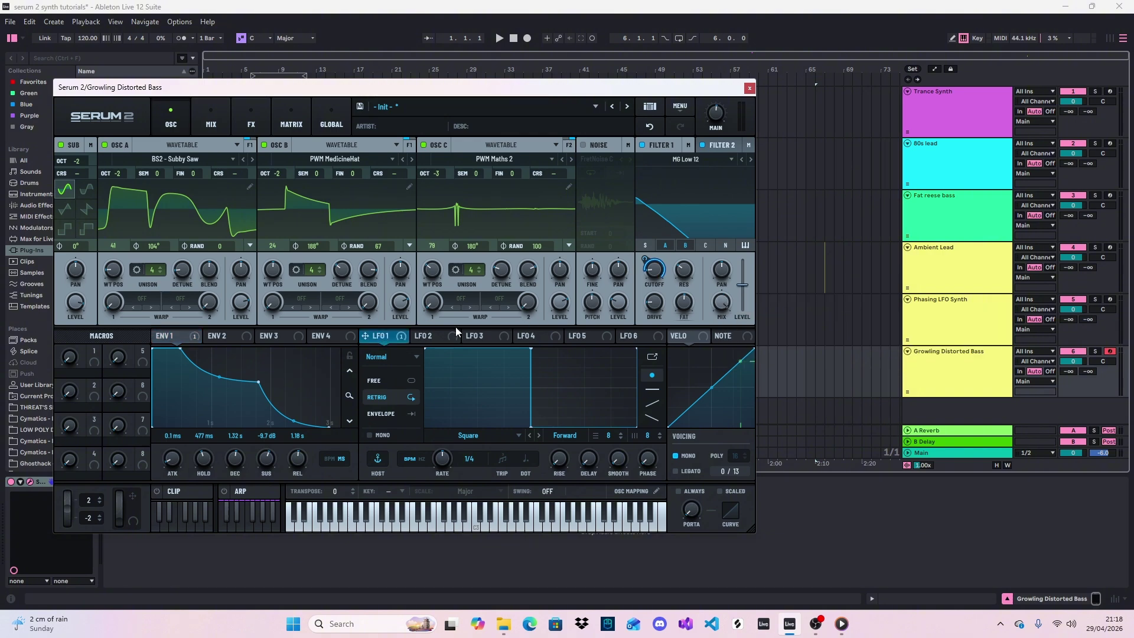
pyautogui.click(168, 339)
pyautogui.click(377, 334)
pyautogui.moveTo(381, 336)
pyautogui.mouseDown()
pyautogui.moveTo(433, 337)
pyautogui.moveTo(666, 266)
pyautogui.moveTo(377, 339)
pyautogui.mouseUp()
pyautogui.moveTo(165, 338)
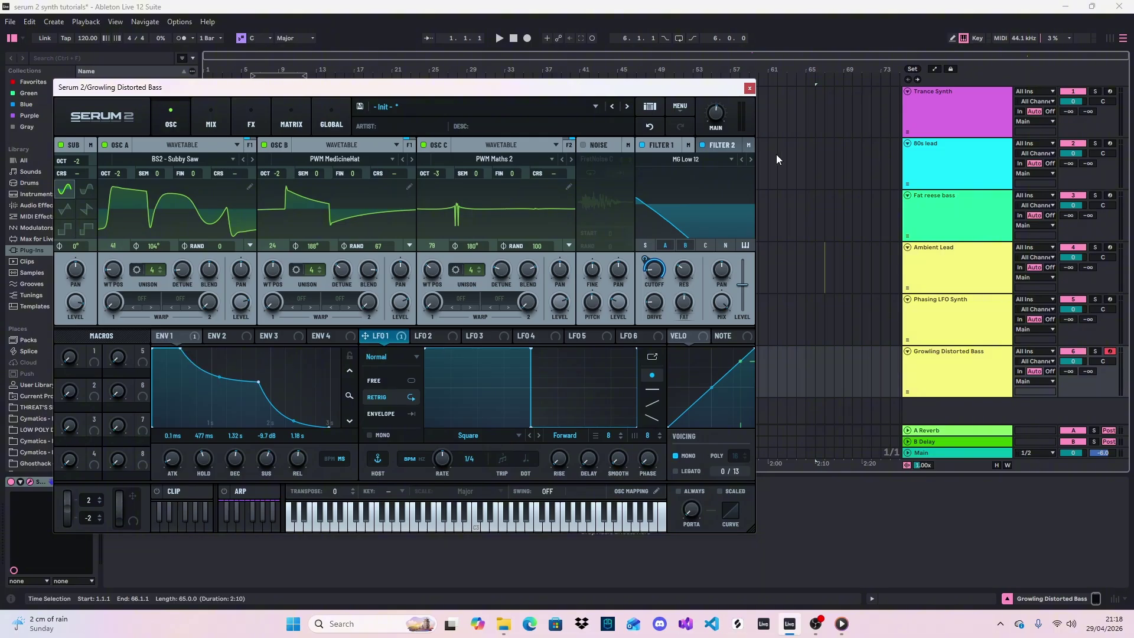
# Step: Examine Filter 2's oscillator C routing and its cutoff, resonance and drive settings
pyautogui.click(721, 145)
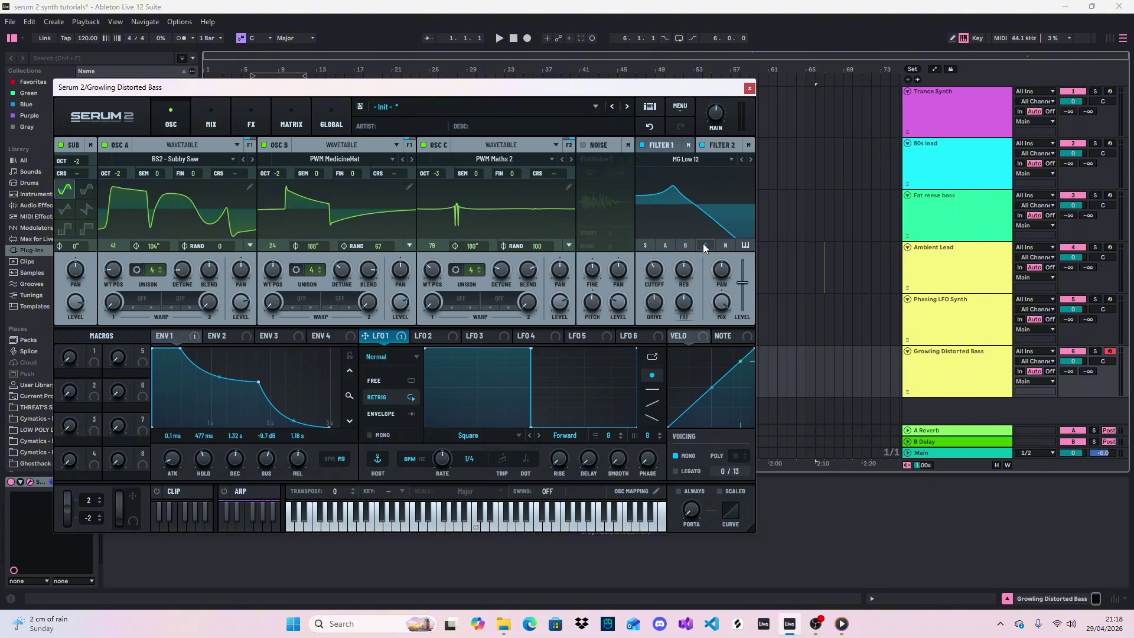
pyautogui.click(705, 245)
pyautogui.moveTo(653, 272)
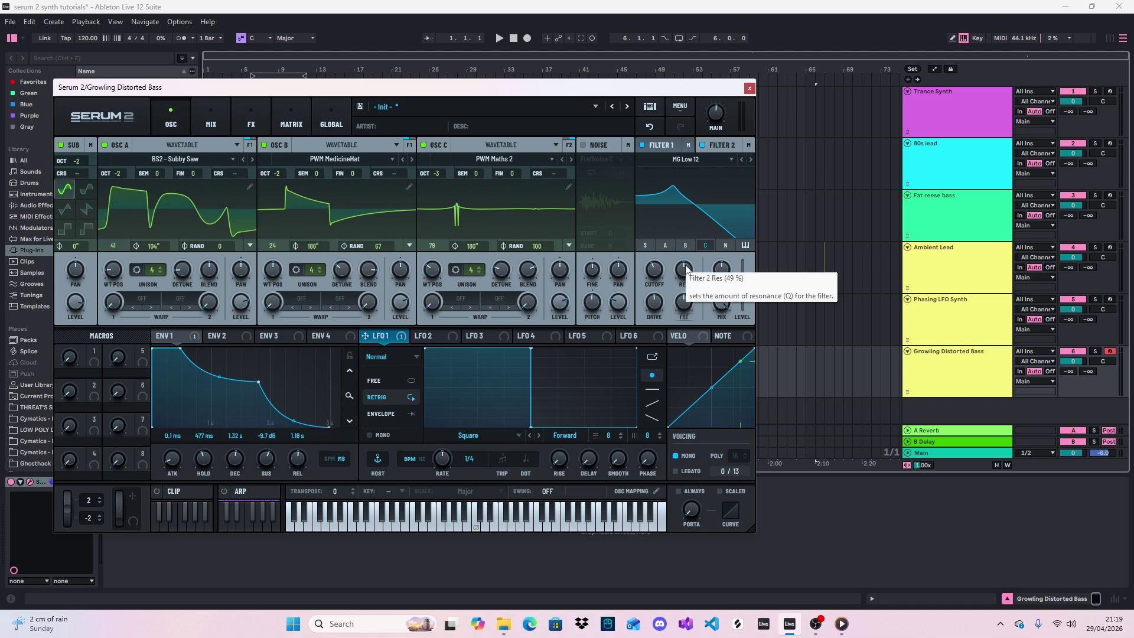
pyautogui.moveTo(653, 308)
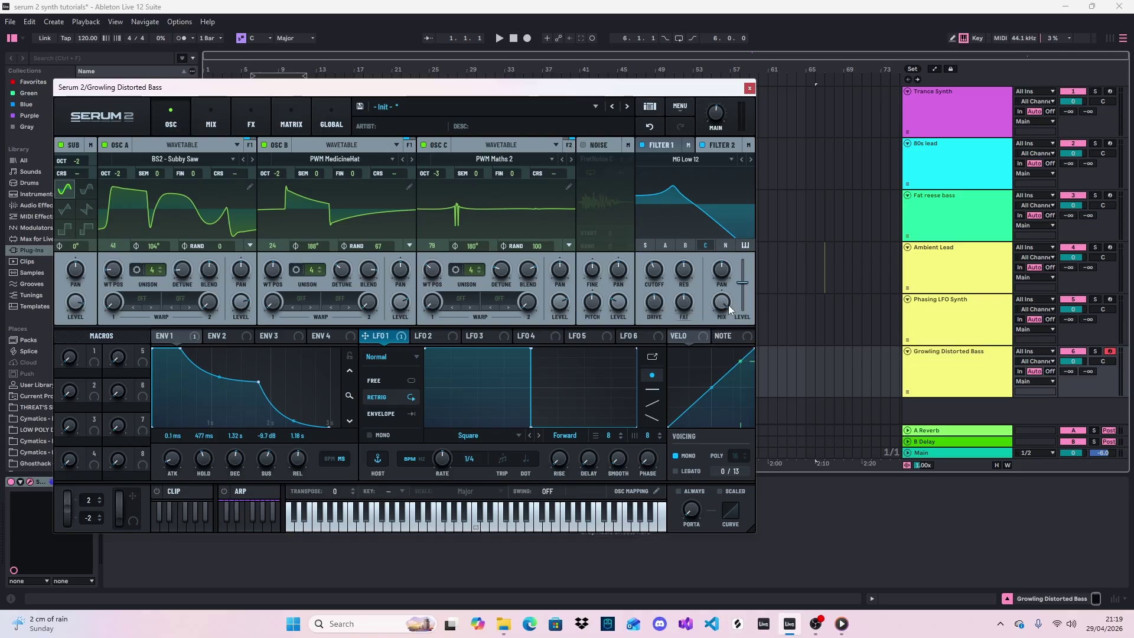
# Step: Change LFO 1's shape to the basic Triangle preset
pyautogui.moveTo(726, 303)
pyautogui.moveTo(350, 331)
pyautogui.click(520, 435)
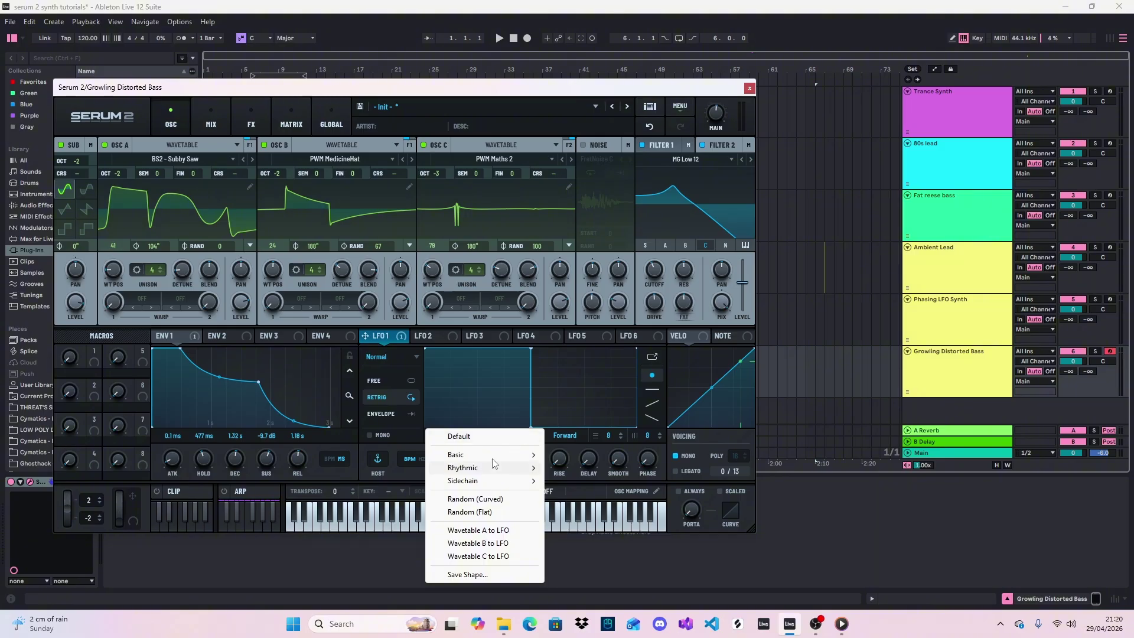
pyautogui.moveTo(505, 455)
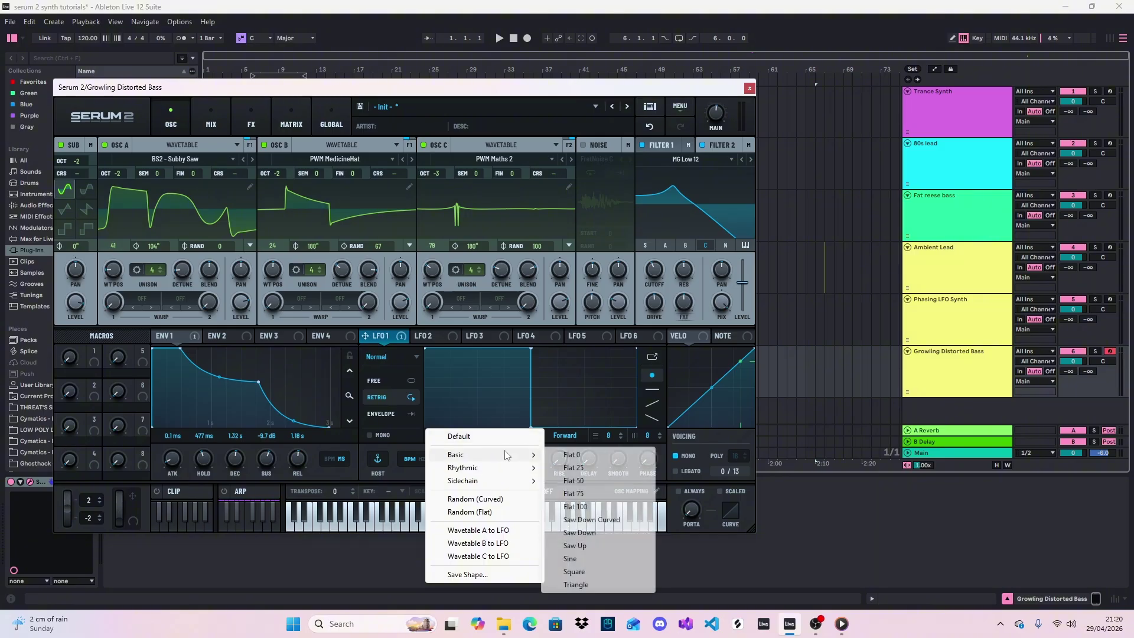
pyautogui.click(576, 584)
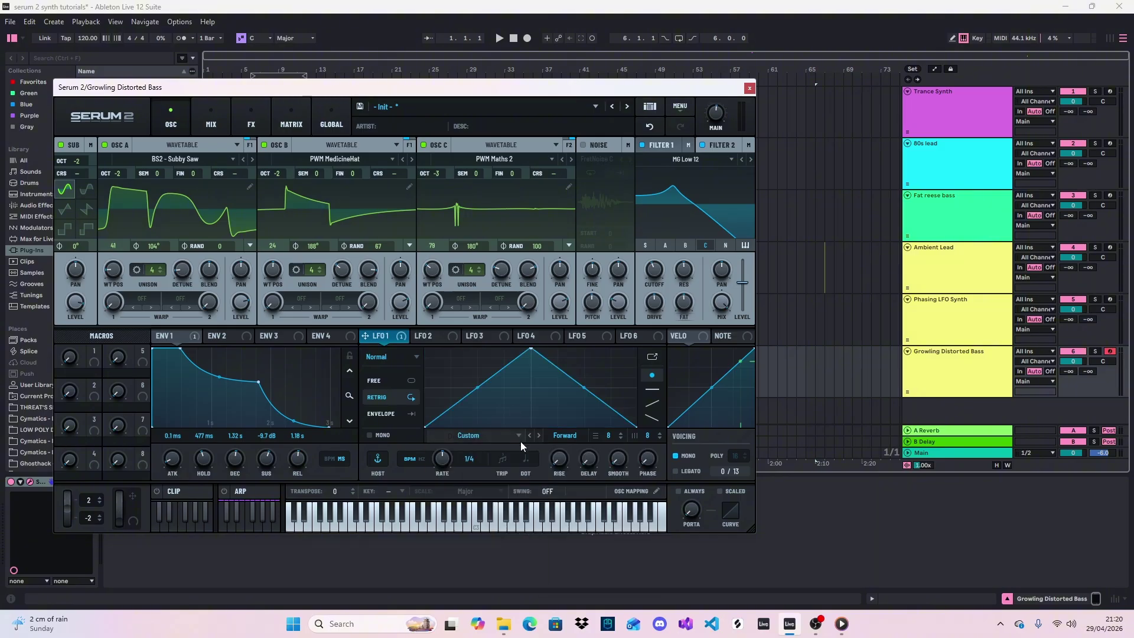
# Step: Set LFO 1's shape back to the basic Square preset
pyautogui.click(518, 435)
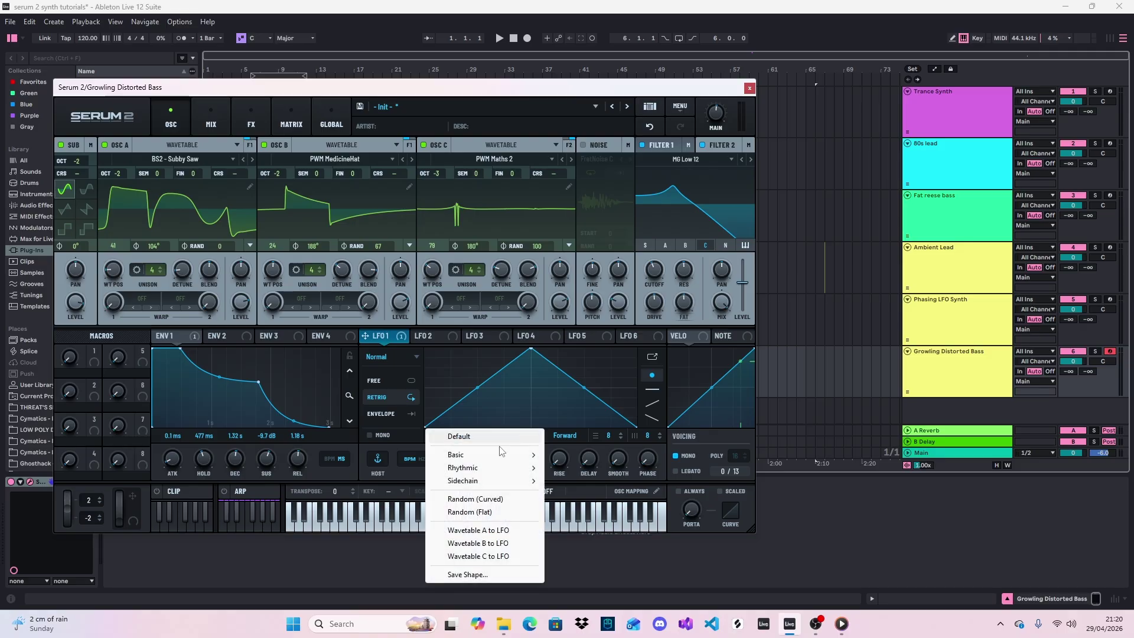
pyautogui.moveTo(505, 453)
pyautogui.click(582, 571)
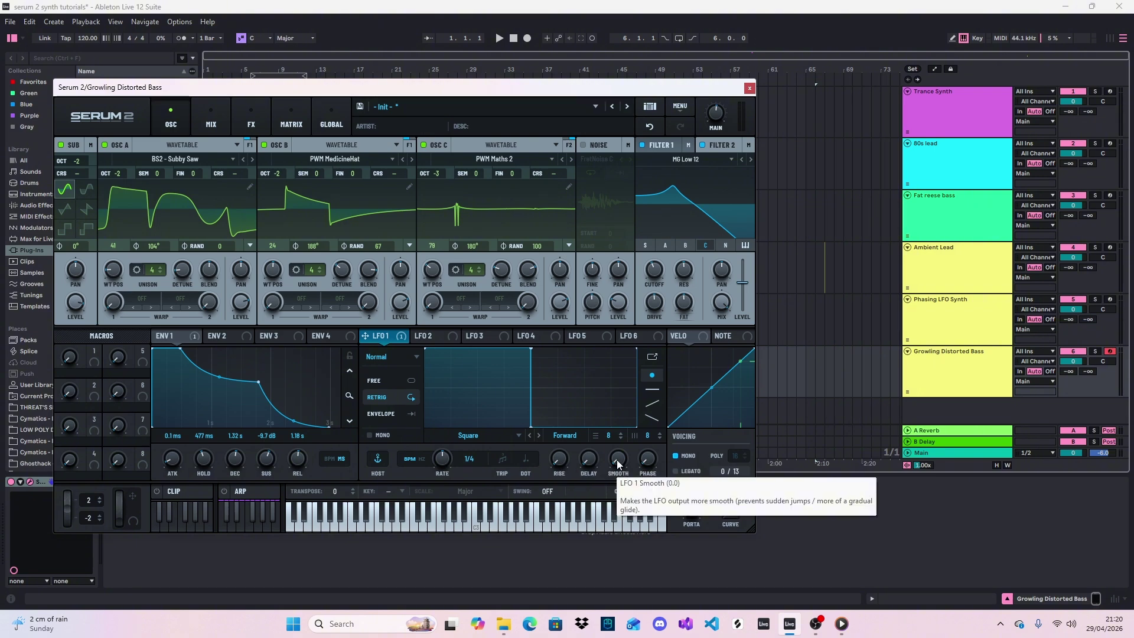
# Step: Compare the patch's voicing by auditioning notes with mono switched off and with it switched back on
pyautogui.click(675, 456)
pyautogui.click(473, 530)
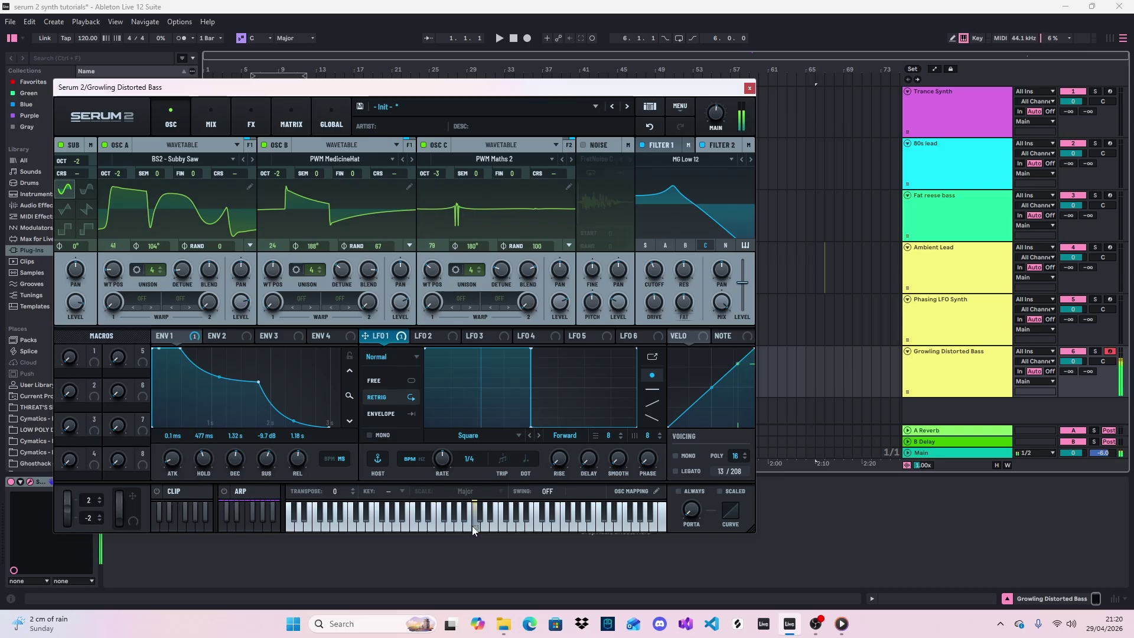
pyautogui.click(450, 522)
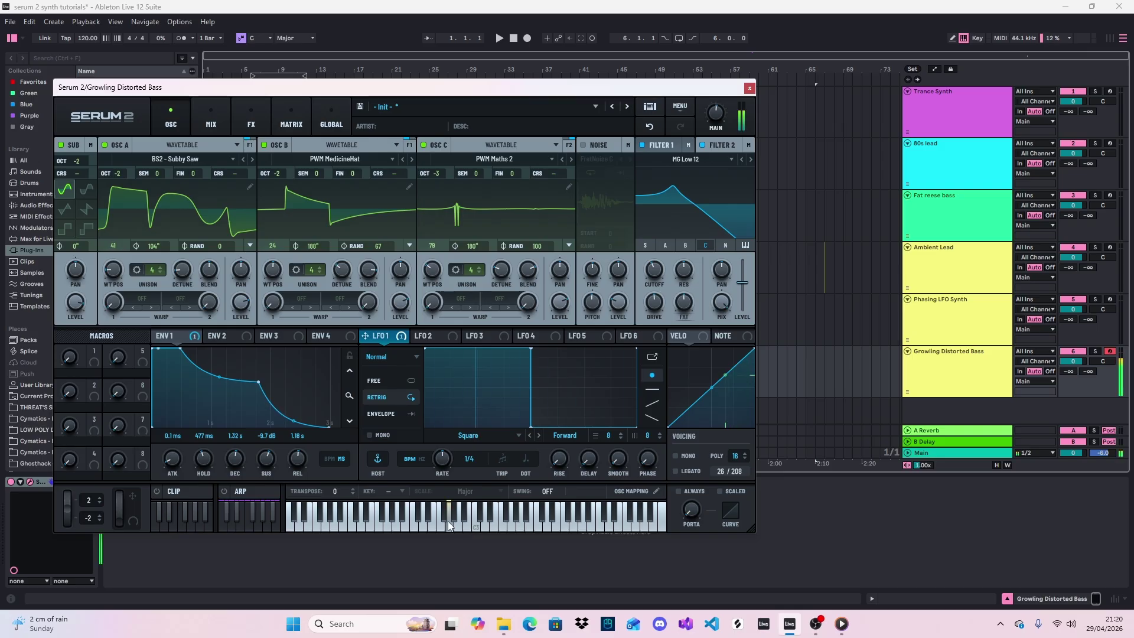
pyautogui.click(676, 456)
pyautogui.click(478, 528)
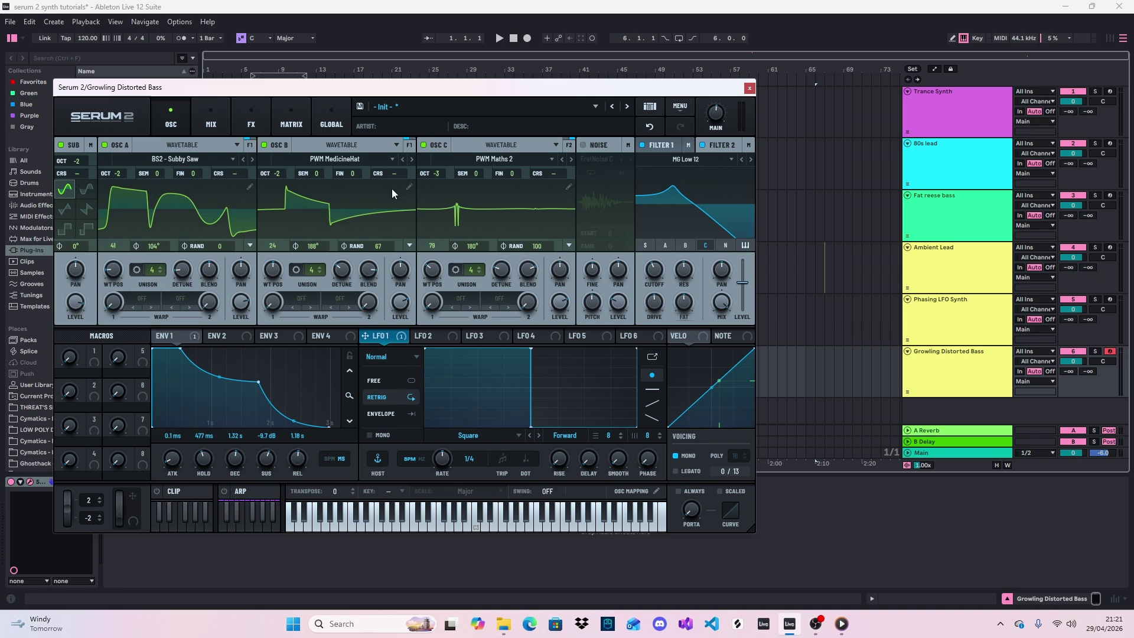
# Step: Examine the Utility and Distortion effects' settings, including the distortion mix, and return to the oscillator view
pyautogui.click(263, 120)
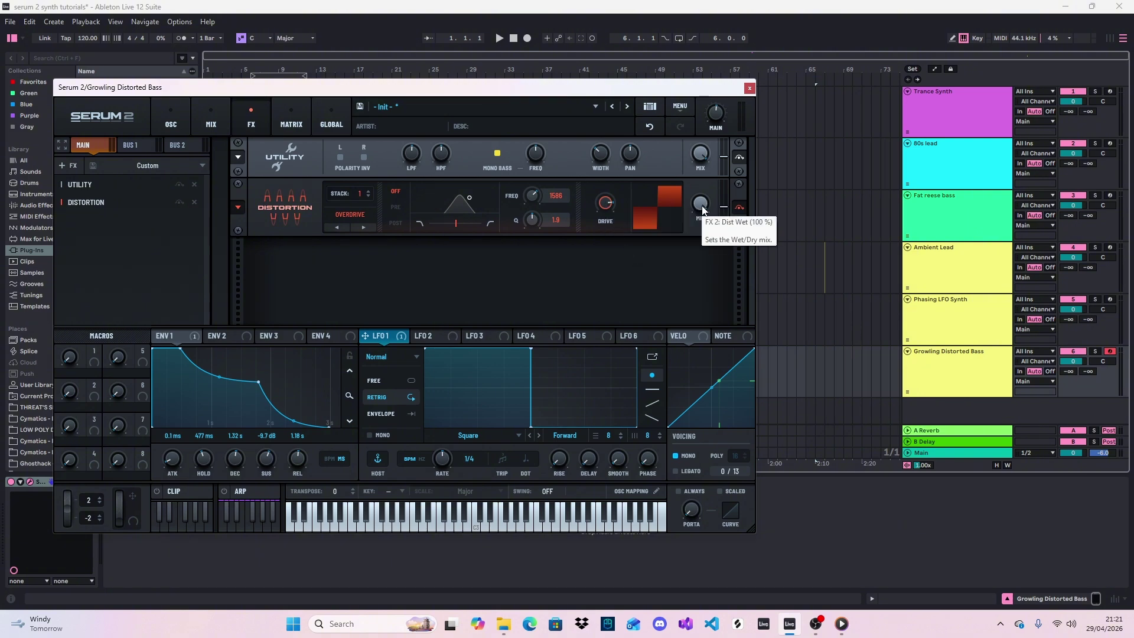
pyautogui.click(175, 123)
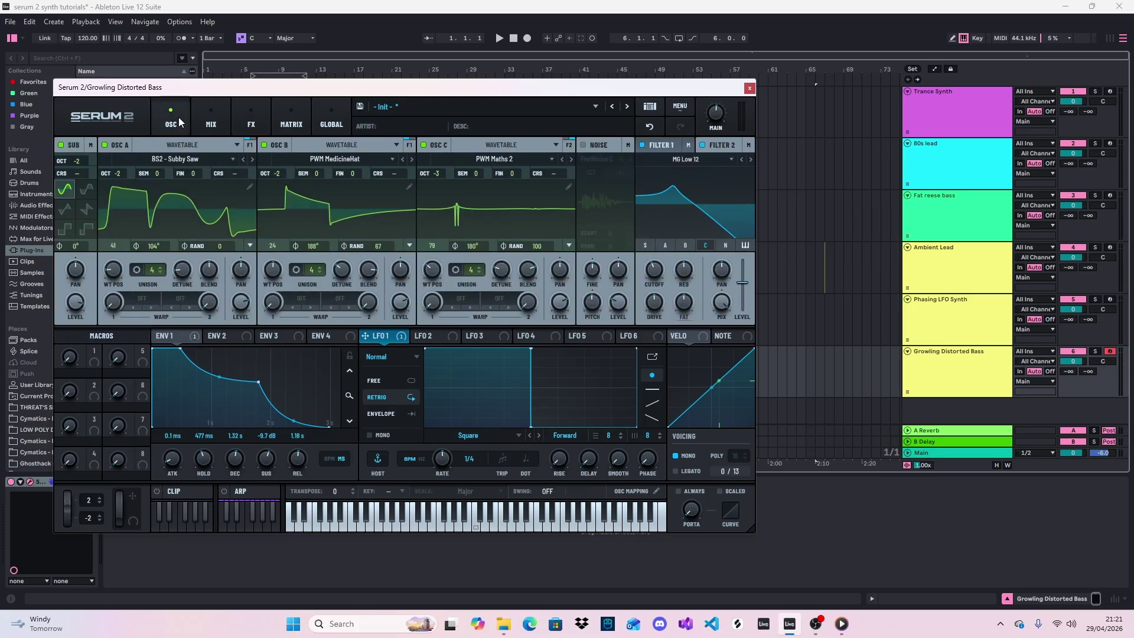